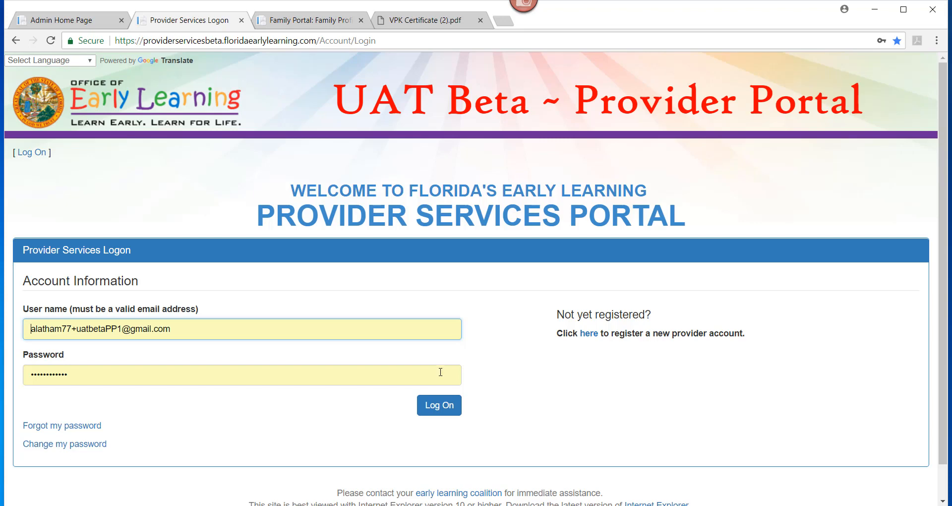
- Log on to the provider portal with the filled-in credentials and open the VPK Request/Change Enrollment page
{"action": "left_click", "coordinate": [435, 412]}
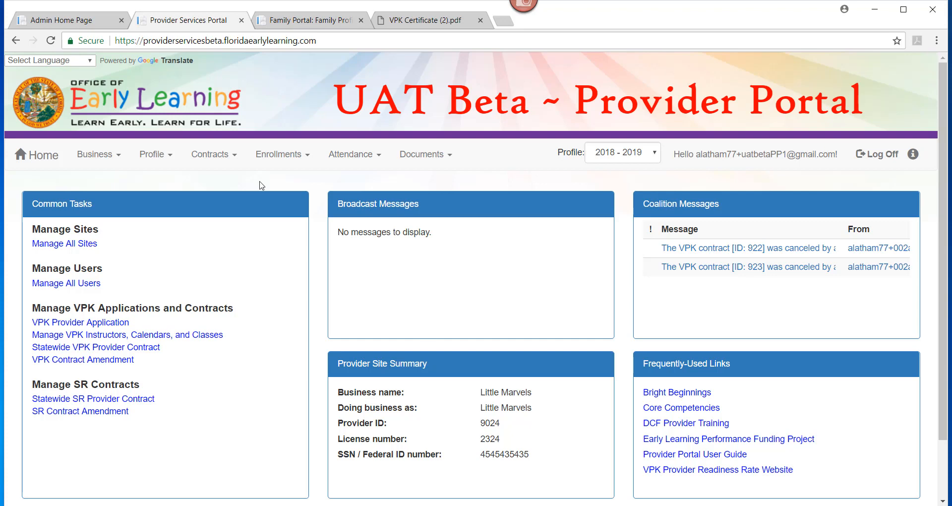
{"action": "left_click", "coordinate": [273, 159]}
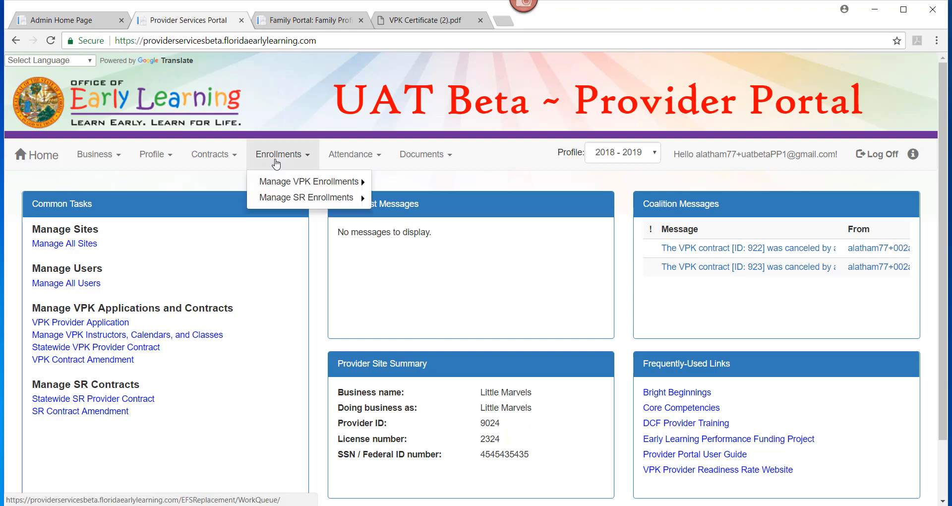
{"action": "left_click", "coordinate": [283, 187]}
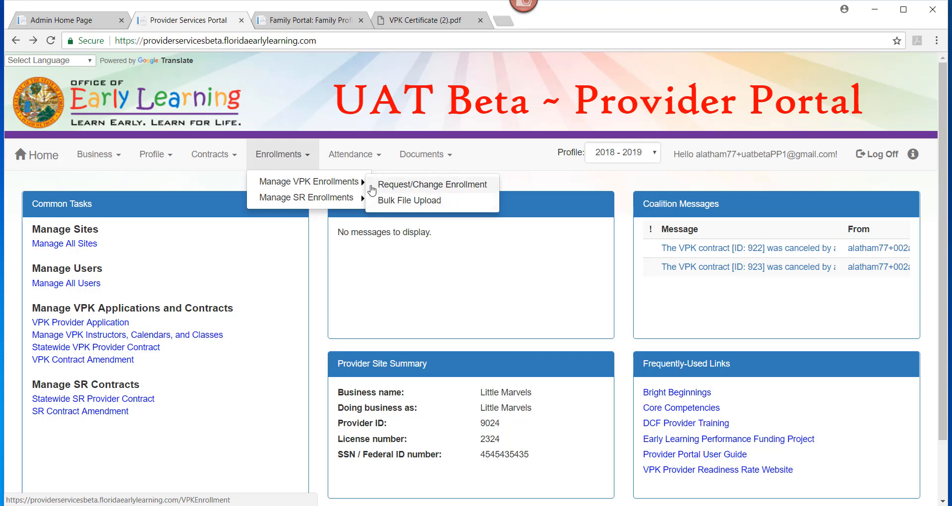
{"action": "left_click", "coordinate": [372, 188]}
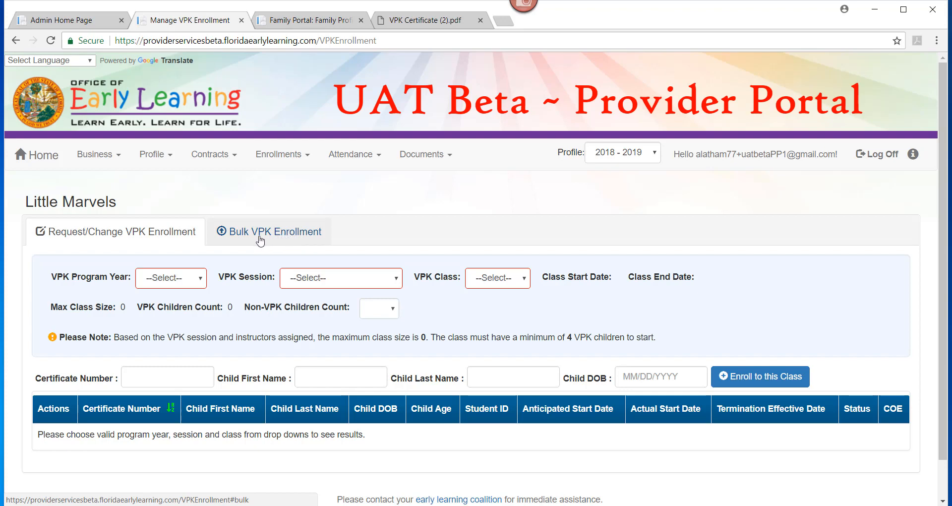
- Choose program year 2017-2018, the Summer (300 hours) session and class AS17 - Beach Bungelo, and set the non-VPK children count to 1
{"action": "left_click", "coordinate": [180, 284]}
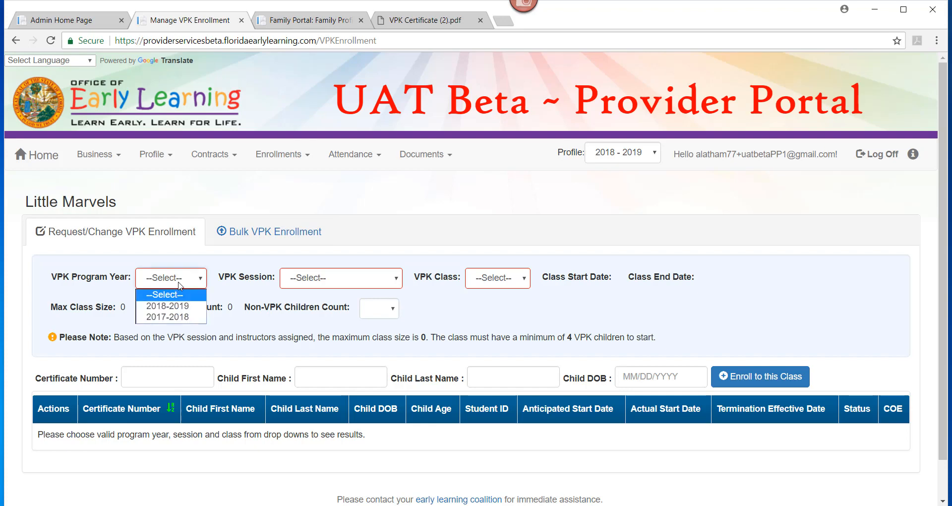
{"action": "left_click", "coordinate": [179, 320]}
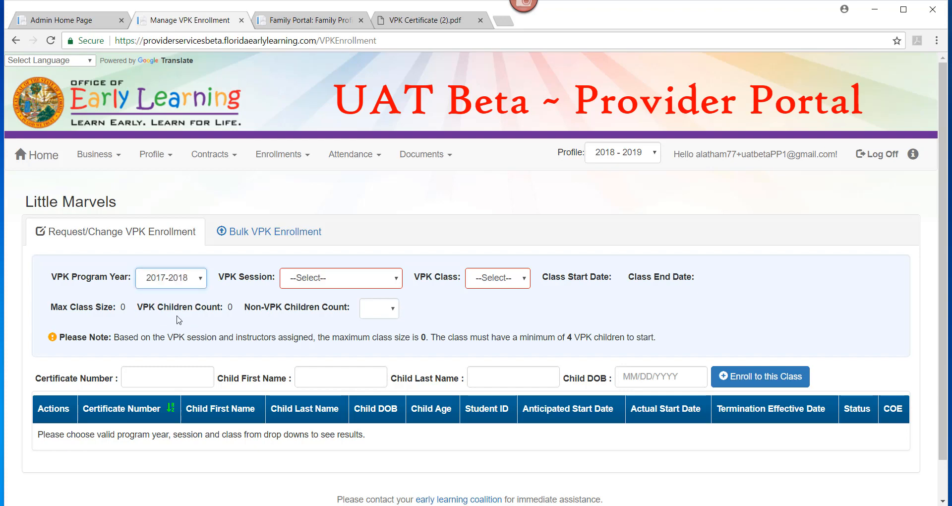
{"action": "left_click", "coordinate": [317, 281]}
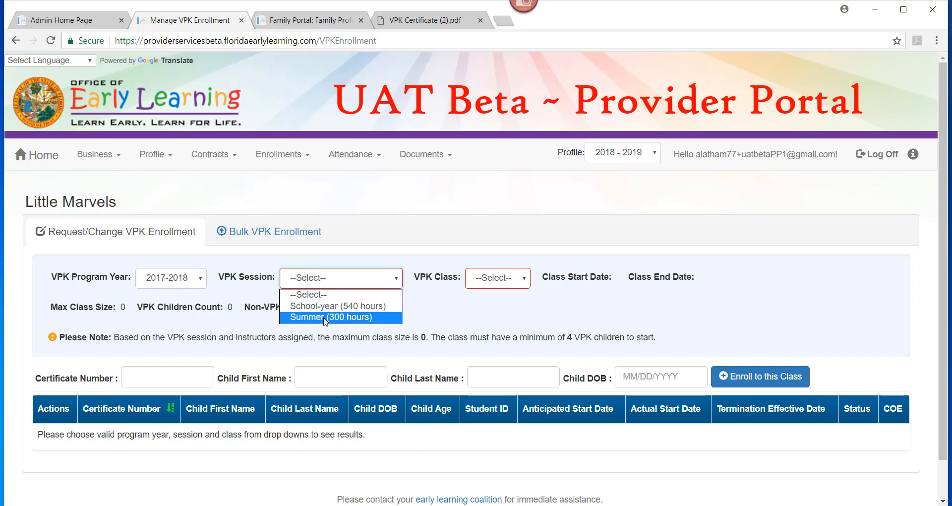
{"action": "left_click", "coordinate": [324, 318]}
{"action": "left_click", "coordinate": [550, 279]}
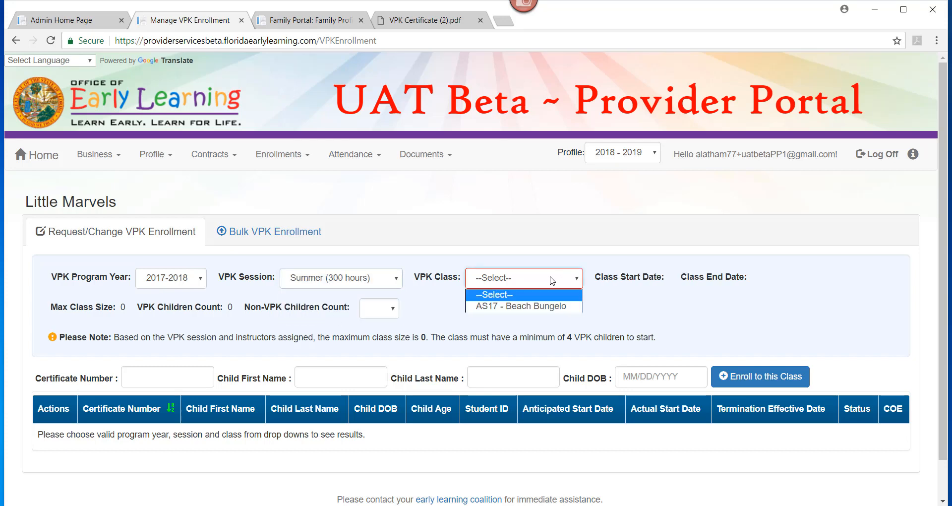
{"action": "left_click", "coordinate": [549, 306]}
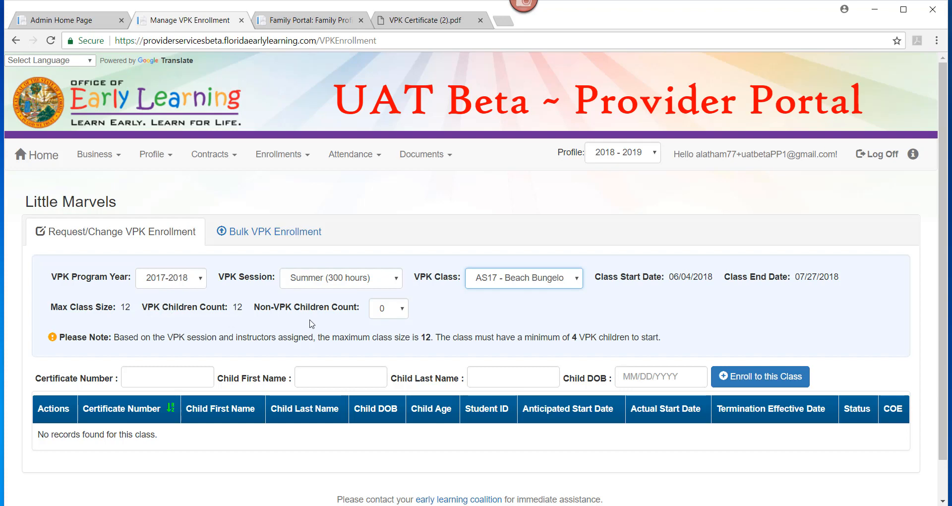
{"action": "left_click", "coordinate": [394, 315]}
{"action": "left_click", "coordinate": [390, 335]}
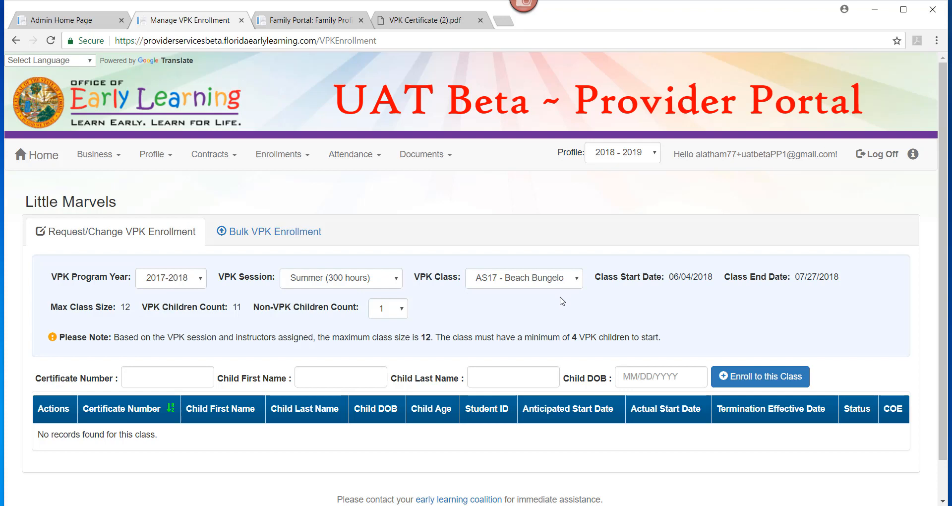
- Consult the child's VPK certificate PDF and enter its certificate number in the enrollment form
{"action": "left_click", "coordinate": [399, 24]}
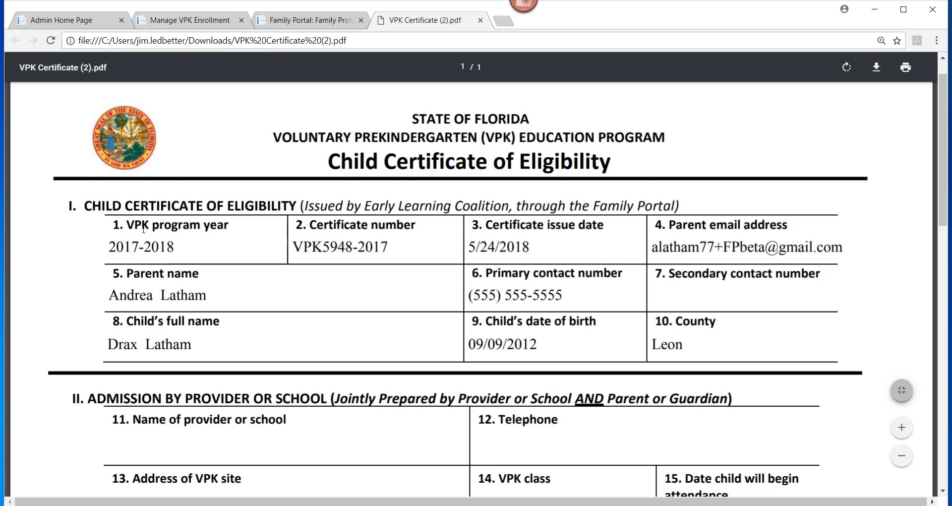
{"action": "left_click", "coordinate": [163, 26]}
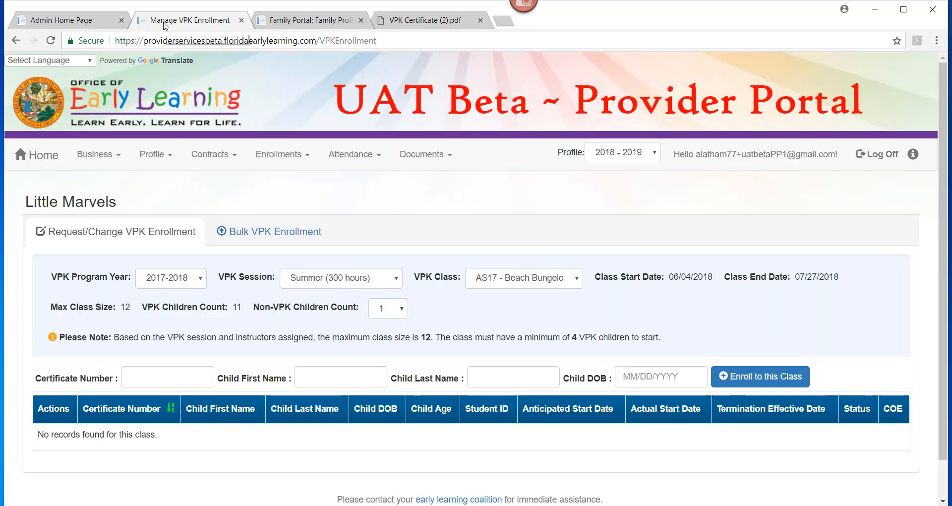
{"action": "left_click", "coordinate": [141, 381]}
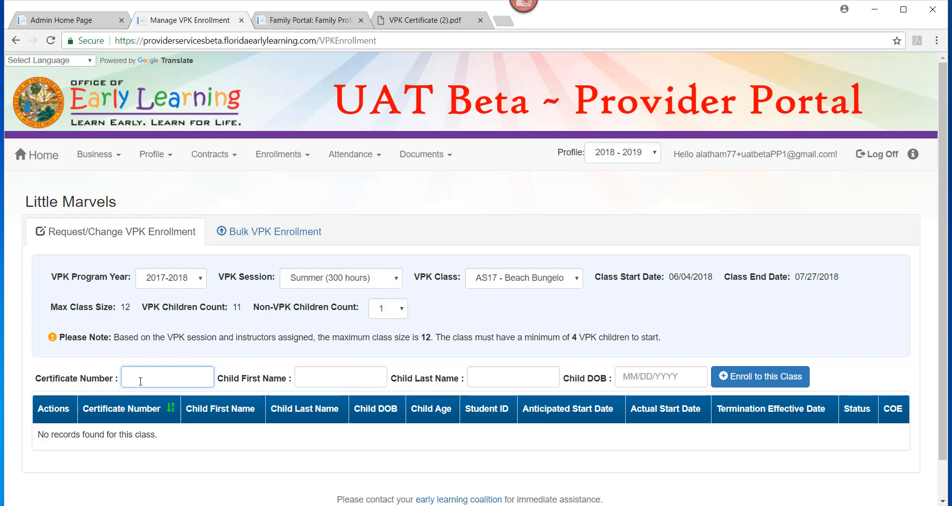
- Enter the child's first name, last name and date of birth as they appear on the certificate
{"action": "left_click", "coordinate": [311, 381]}
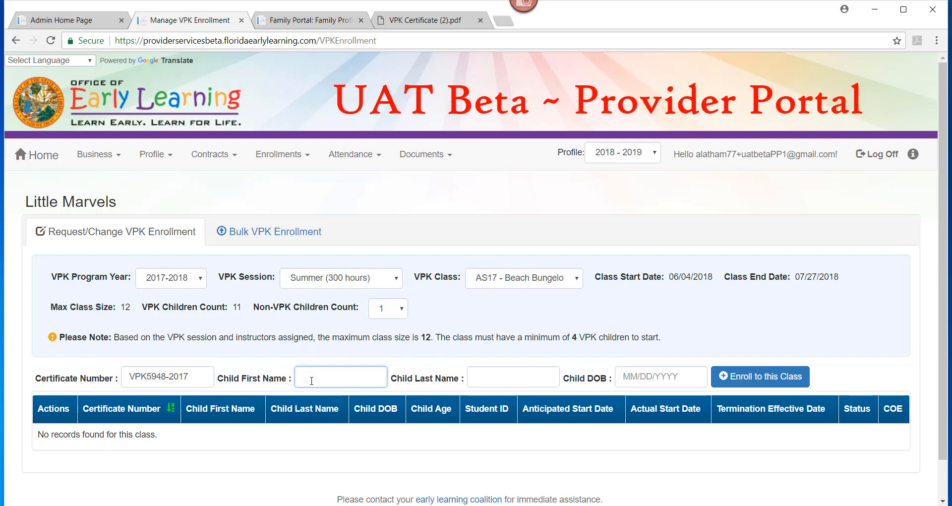
{"action": "key", "text": "Tab"}
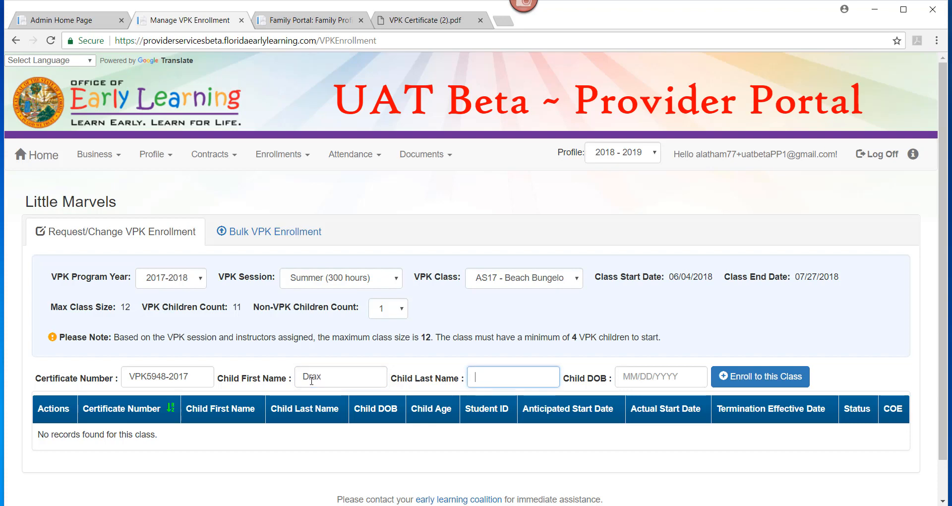
{"action": "key", "text": "Tab"}
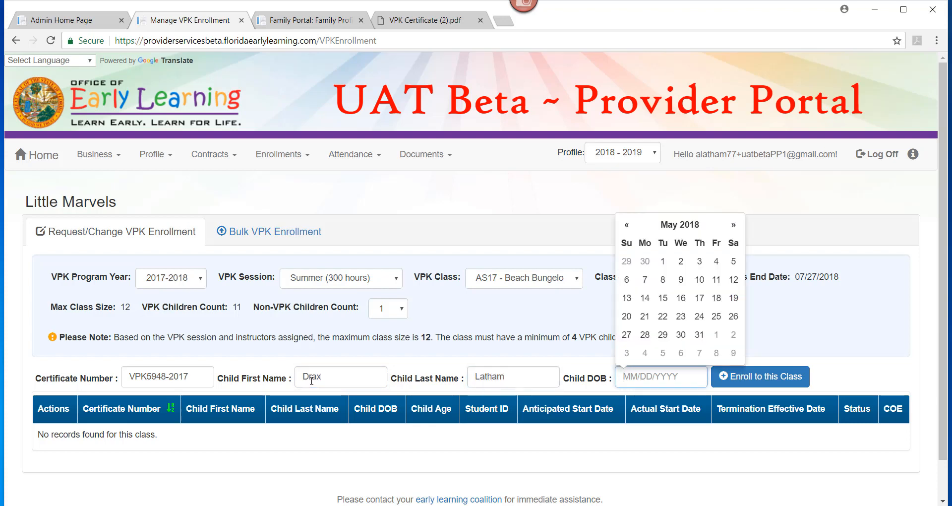
{"action": "type", "text": "09/09/2012"}
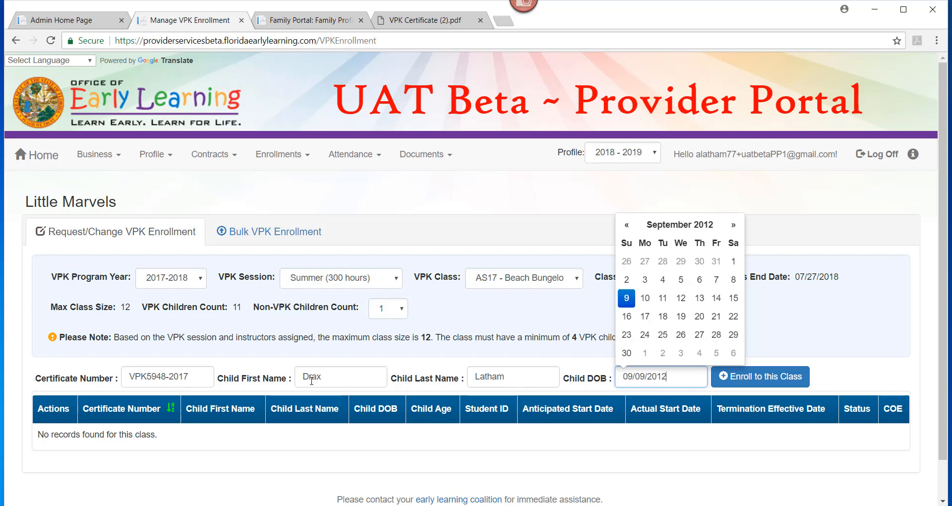
{"action": "left_click", "coordinate": [866, 383]}
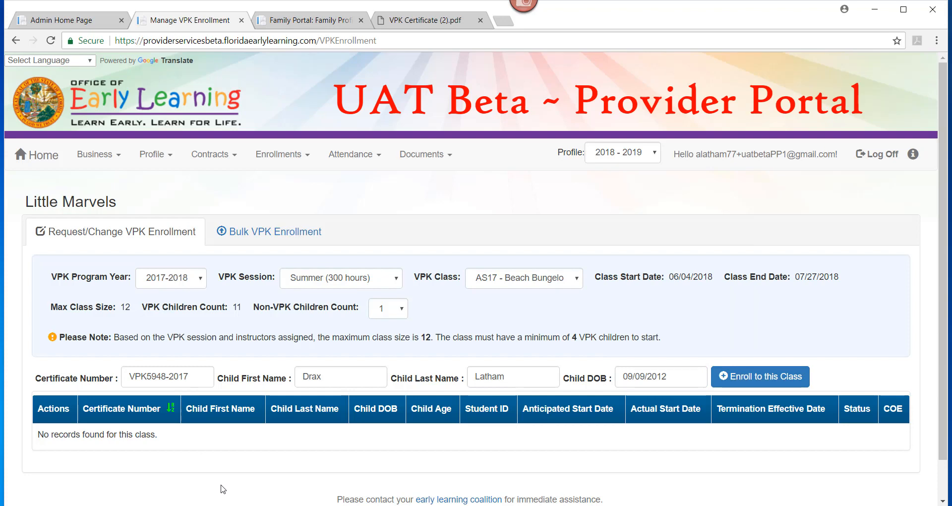
- Request the child's enrollment but decline the matched details, and try again with a first name that differs from the certificate
{"action": "left_click", "coordinate": [771, 382]}
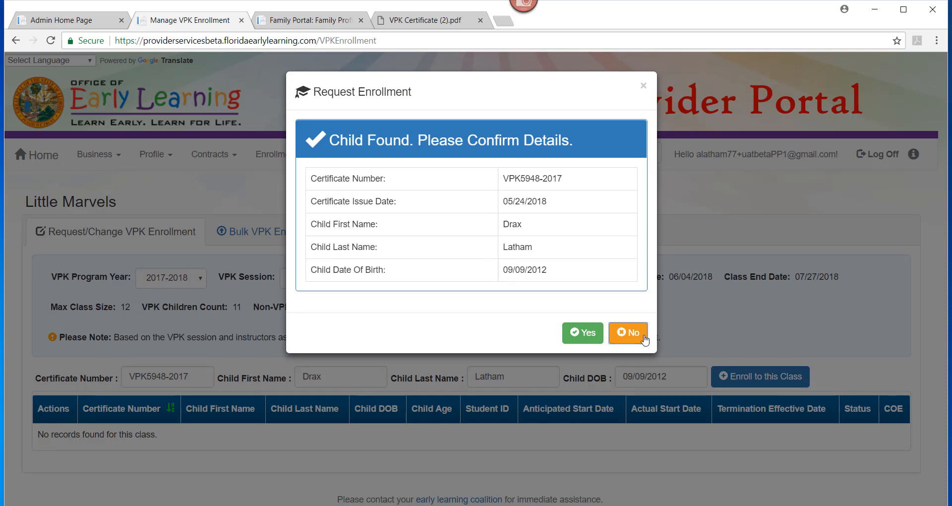
{"action": "left_click", "coordinate": [627, 337]}
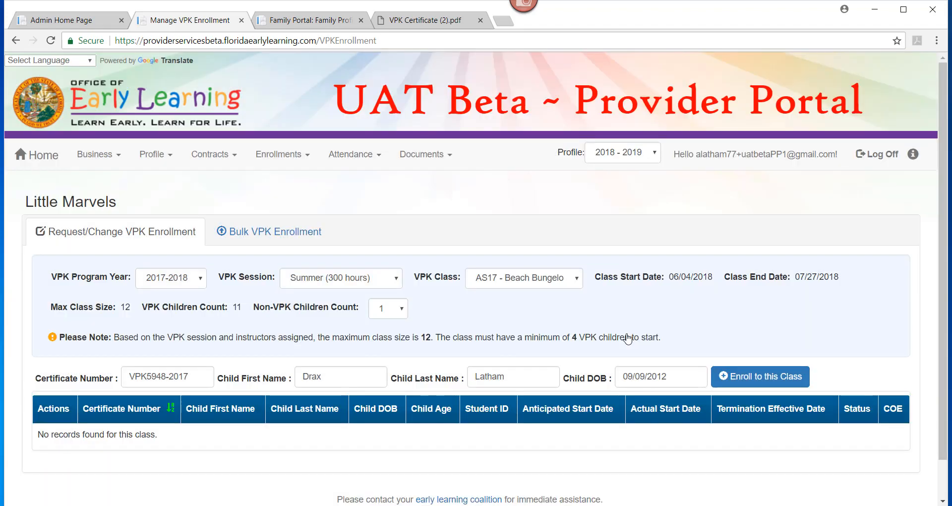
{"action": "double_click", "coordinate": [324, 375]}
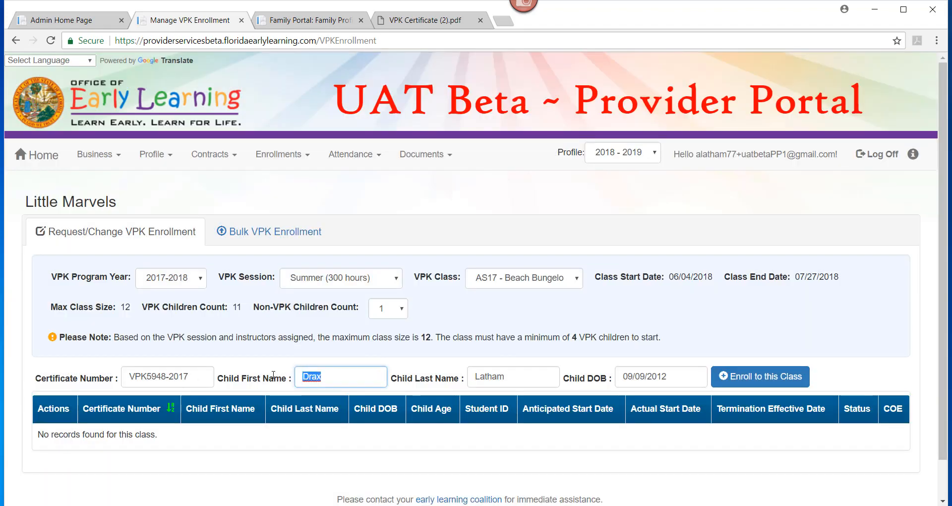
{"action": "type", "text": "B"}
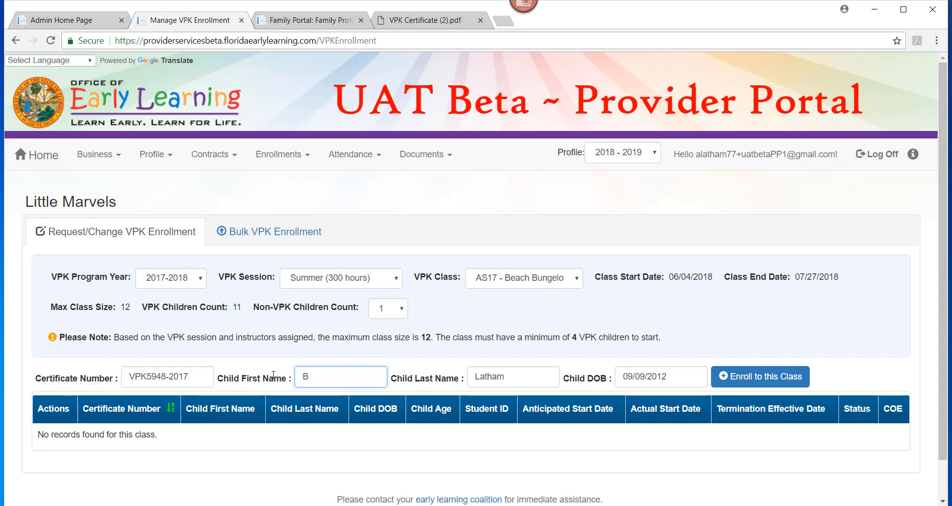
{"action": "type", "text": "illy"}
{"action": "left_click", "coordinate": [740, 382]}
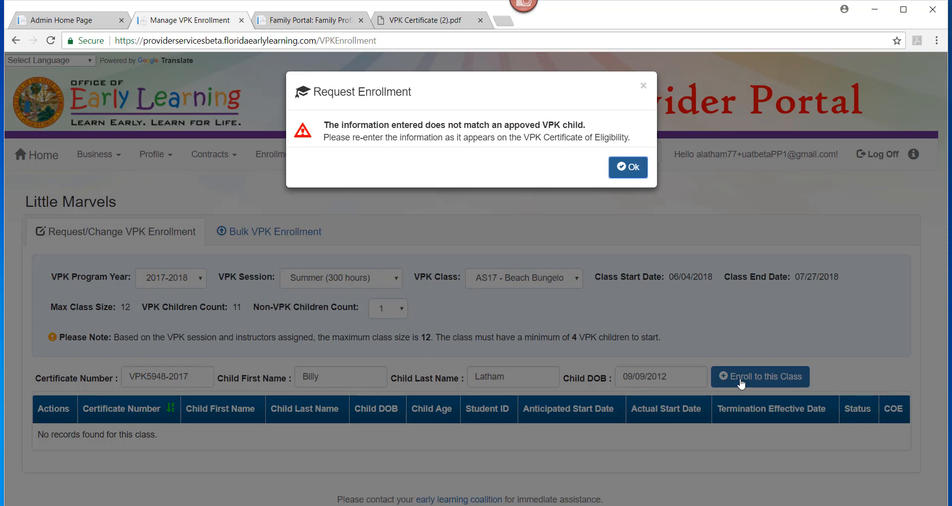
{"action": "left_click", "coordinate": [626, 171]}
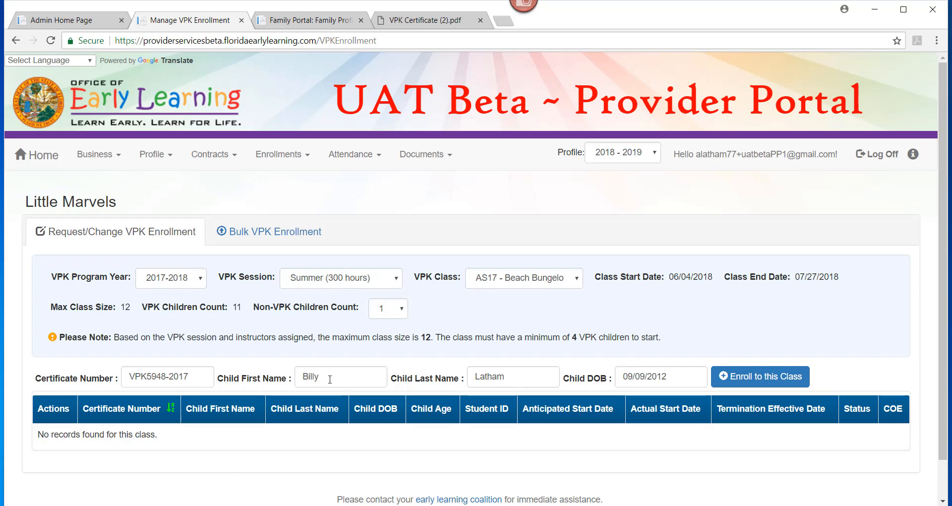
- Restore the child's first name from the certificate, request enrollment in the class and confirm the child's details
{"action": "left_click_drag", "start_coordinate": [329, 379], "coordinate": [283, 377]}
{"action": "type", "text": "Drax"}
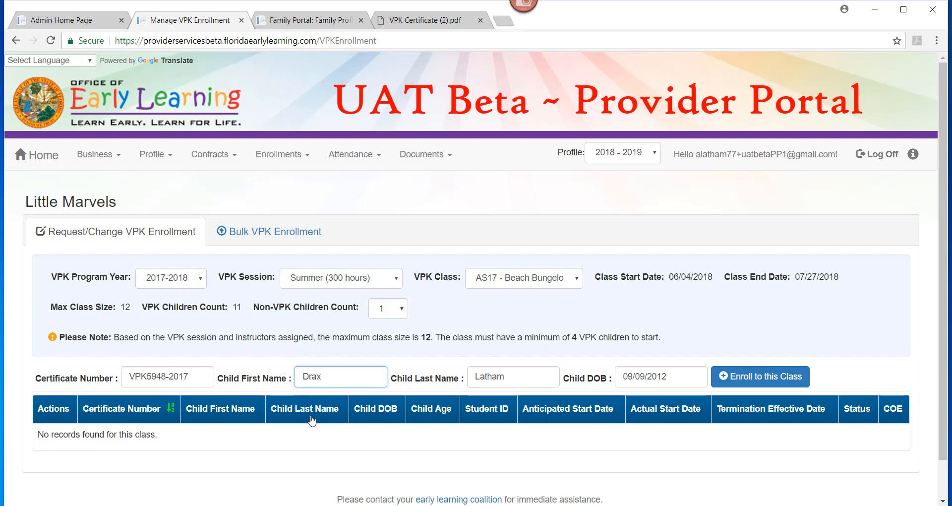
{"action": "double_click", "coordinate": [178, 376]}
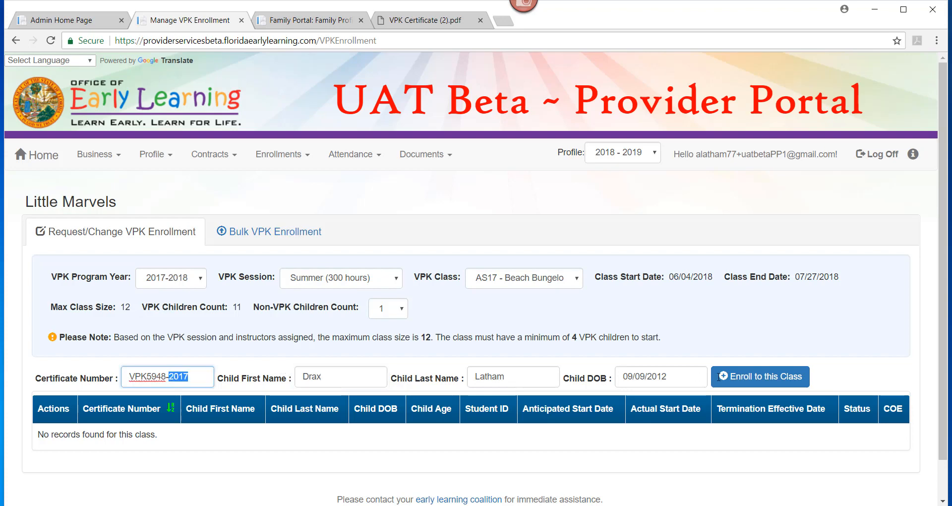
{"action": "left_click", "coordinate": [748, 379]}
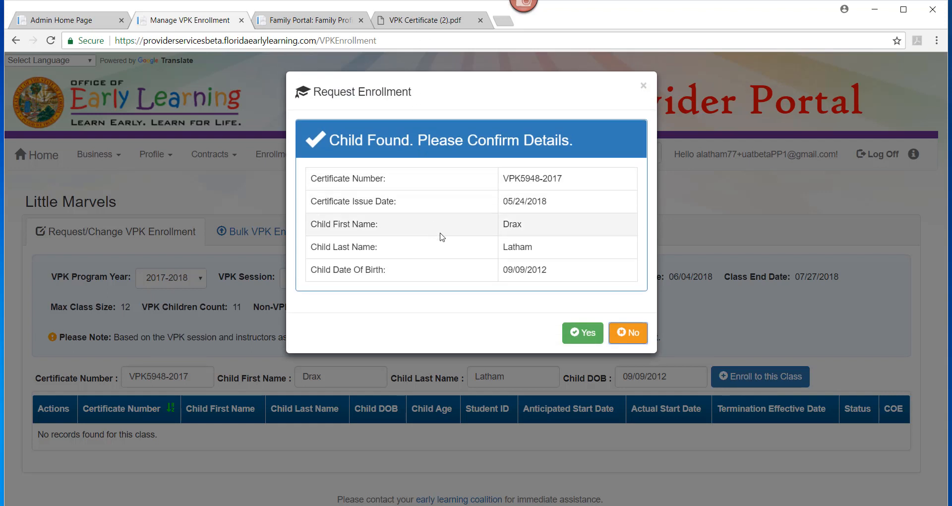
{"action": "left_click", "coordinate": [589, 342]}
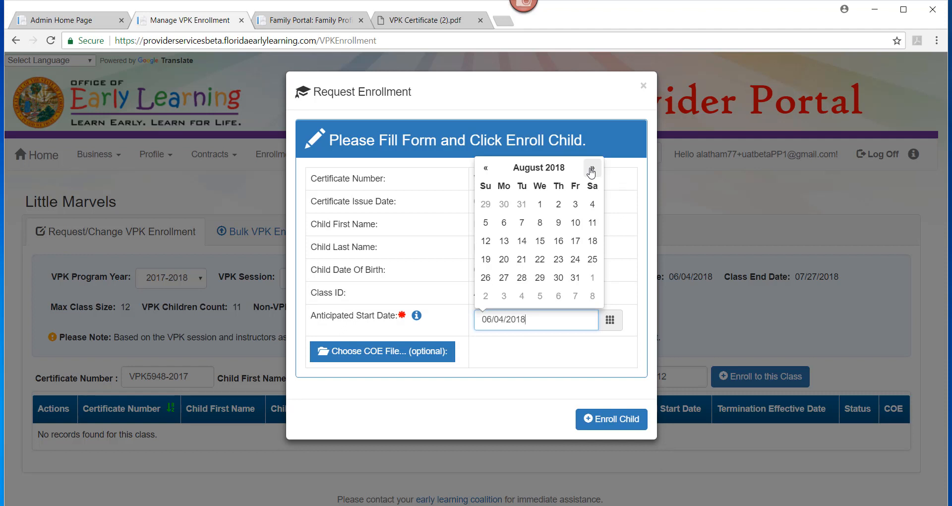
- Try 08/01/2018 and 05/01/2018 as the anticipated start date, outside the class dates
{"action": "left_click", "coordinate": [539, 204]}
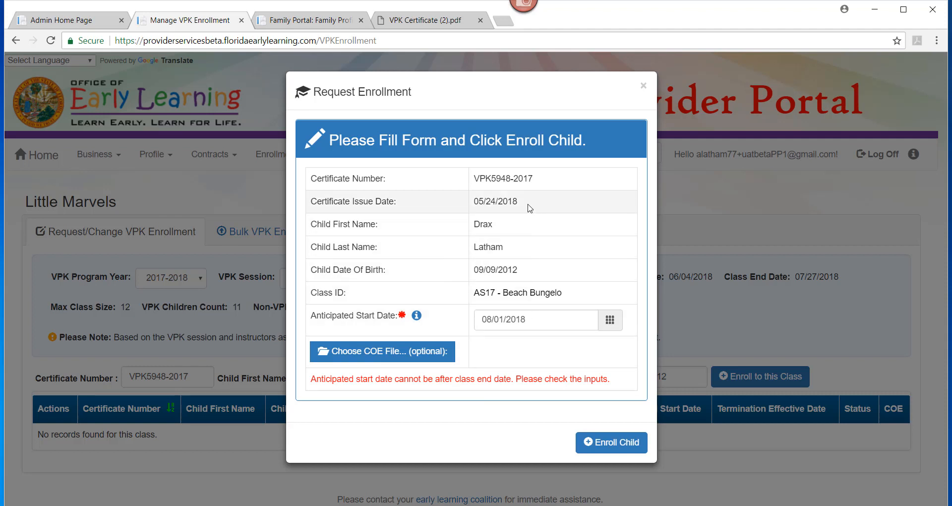
{"action": "left_click", "coordinate": [535, 320]}
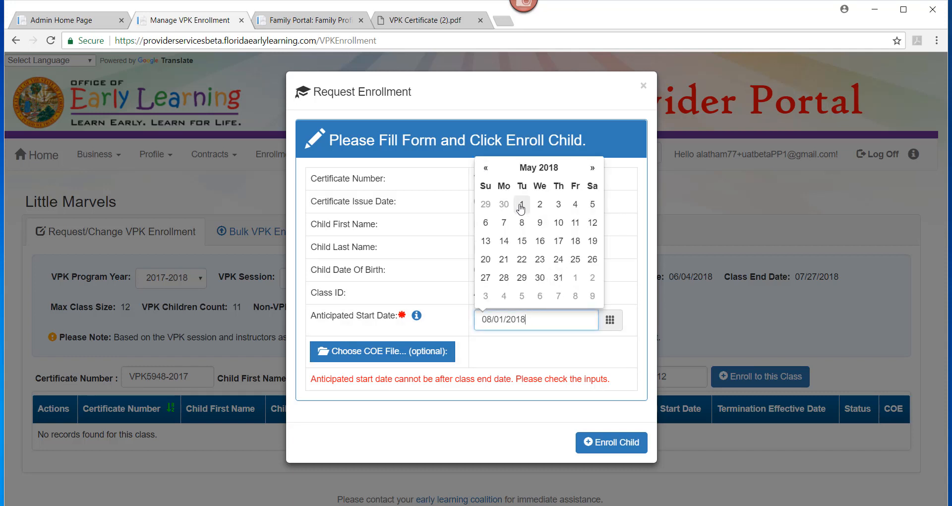
{"action": "left_click", "coordinate": [522, 203]}
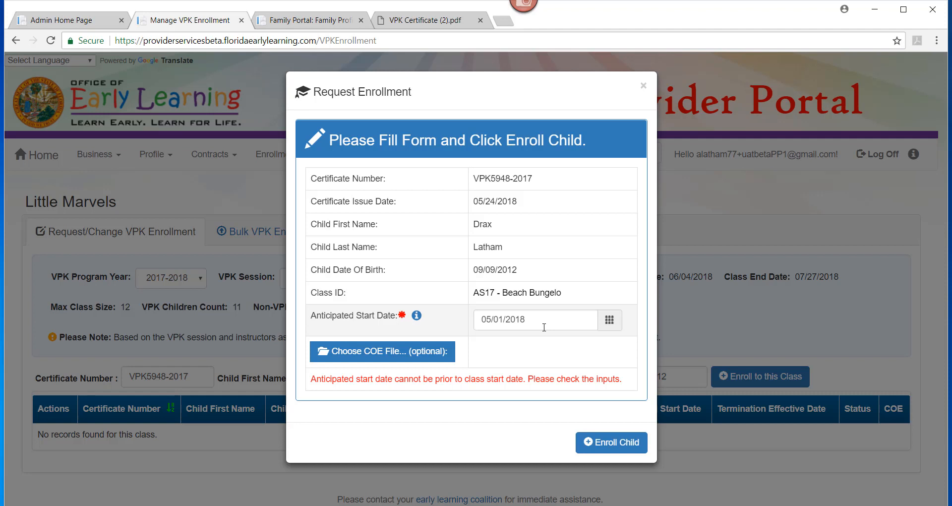
- Set the anticipated start date to 06/04/2018 and enroll the child without a COE file
{"action": "left_click", "coordinate": [580, 320]}
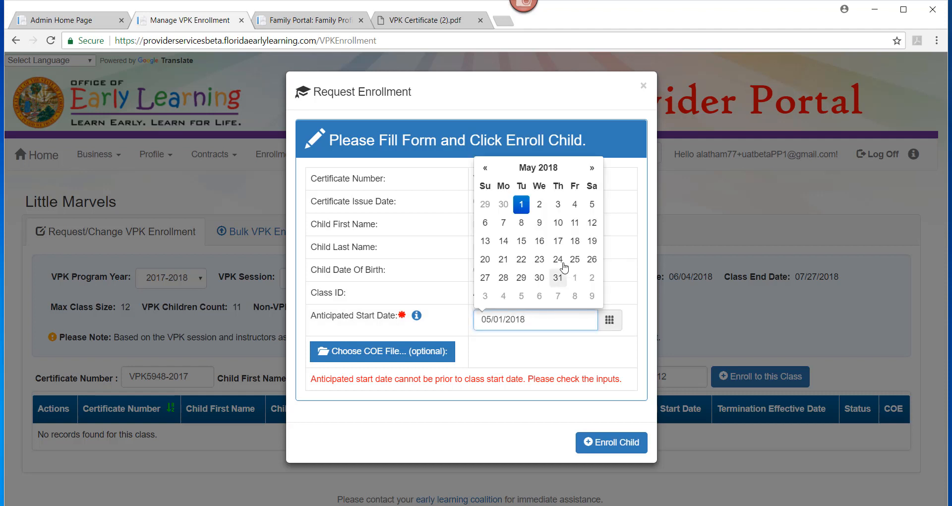
{"action": "left_click", "coordinate": [591, 168]}
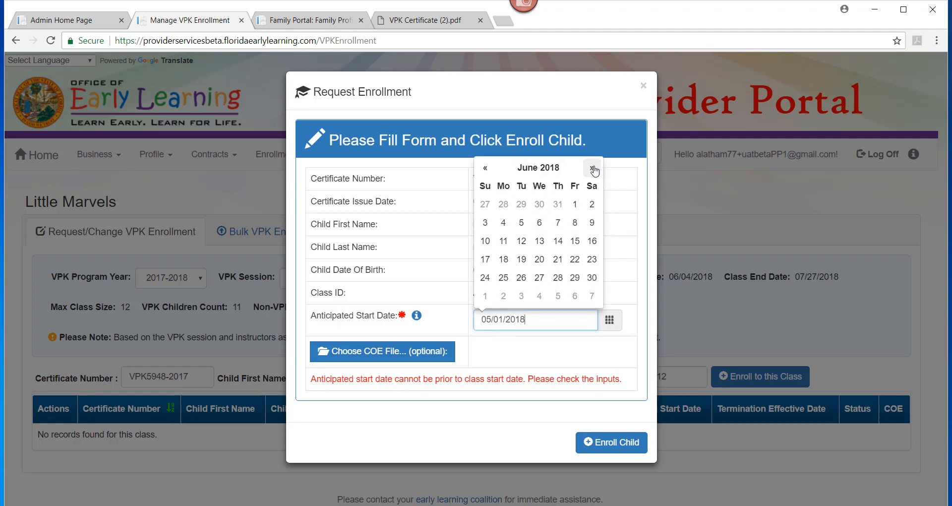
{"action": "left_click", "coordinate": [503, 223]}
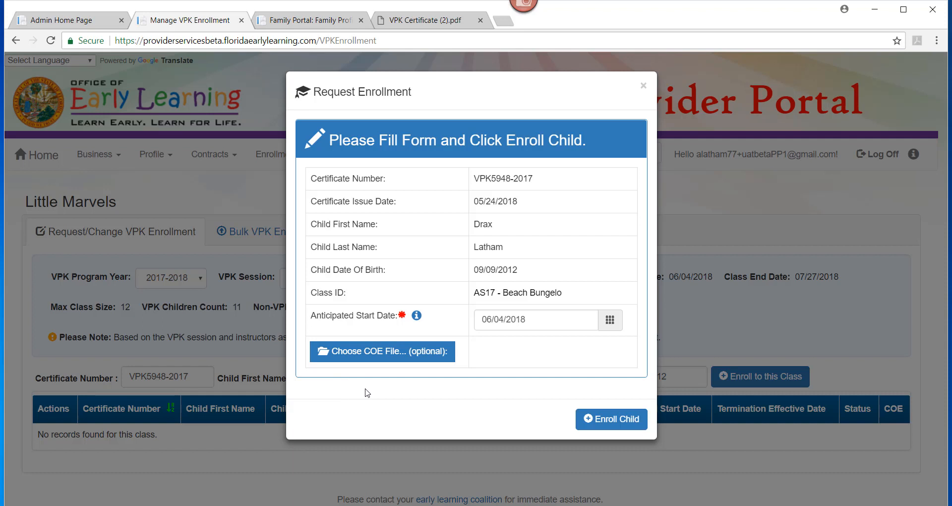
{"action": "left_click", "coordinate": [628, 421]}
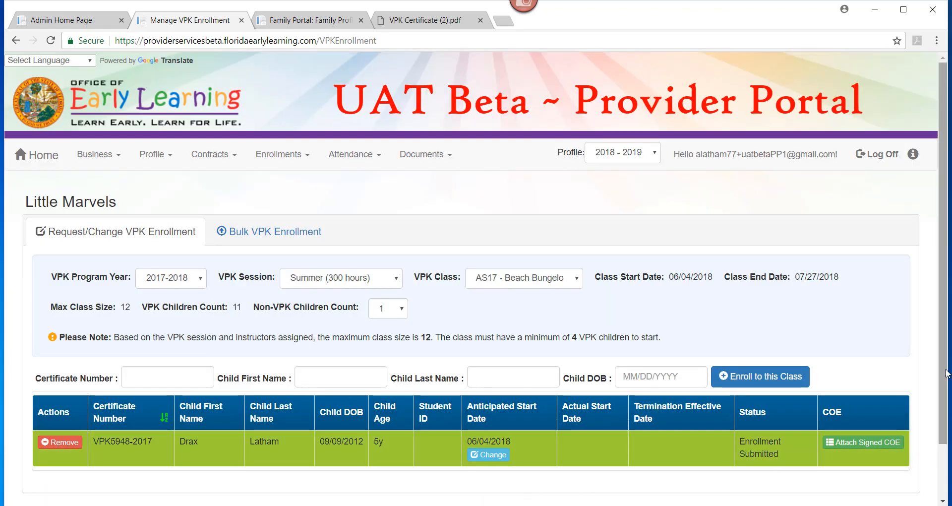
- Change the enrolled child's anticipated start date to 06/05/2018 and save the change
{"action": "scroll", "coordinate": [947, 374], "scroll_direction": "down", "scroll_amount": 1}
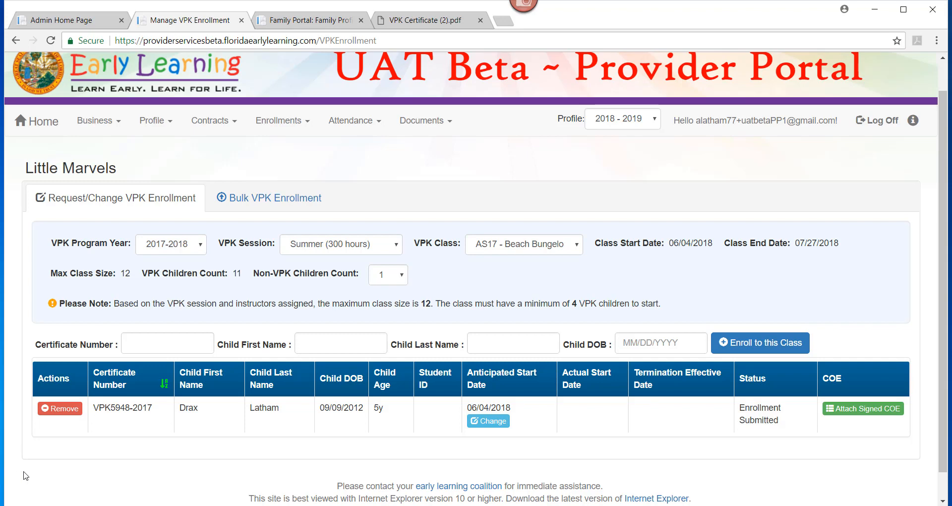
{"action": "left_click", "coordinate": [492, 424]}
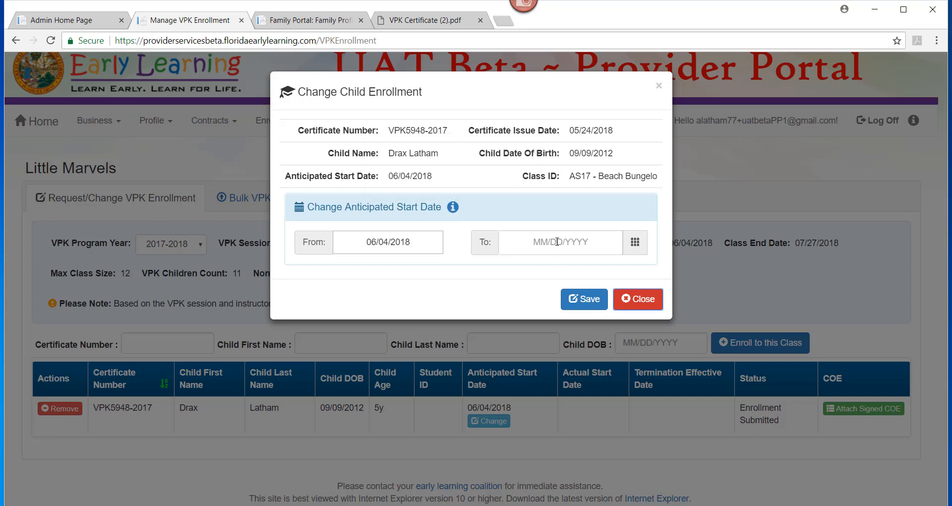
{"action": "mouse_move", "coordinate": [452, 208]}
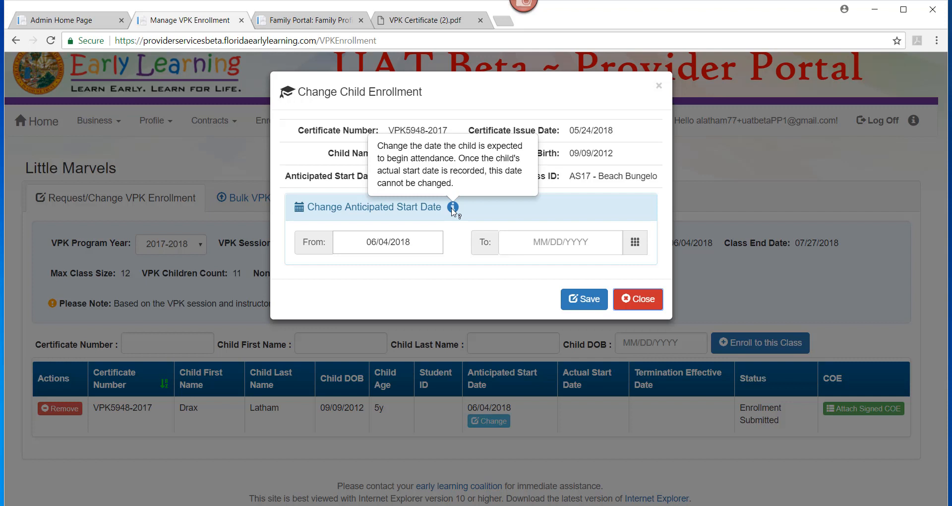
{"action": "left_click", "coordinate": [553, 246]}
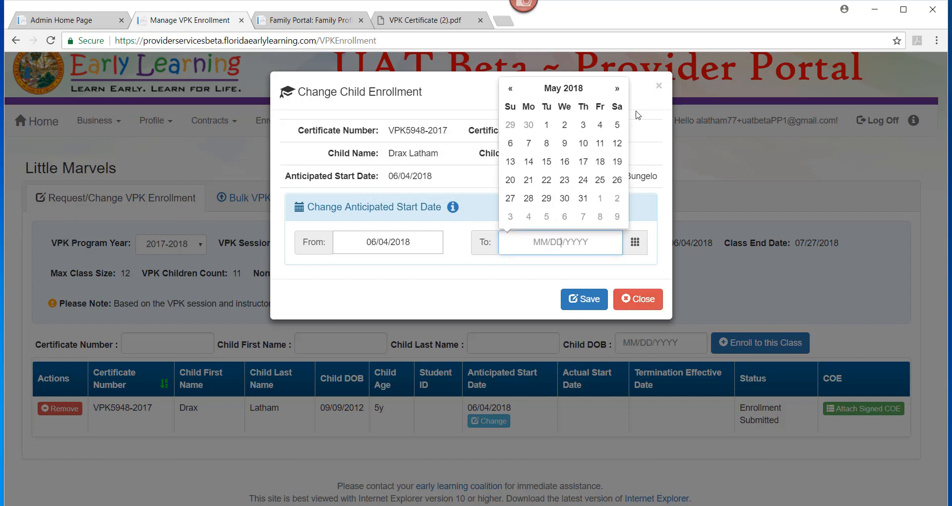
{"action": "left_click", "coordinate": [617, 89]}
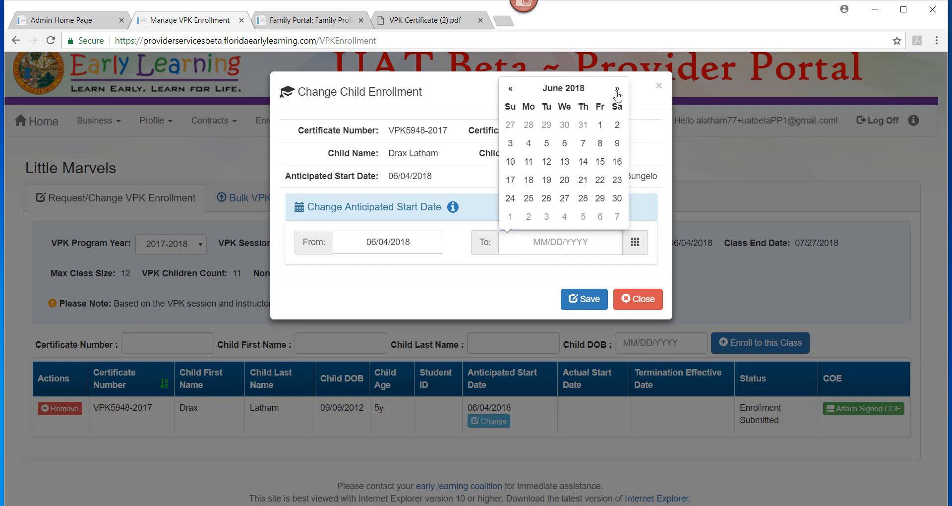
{"action": "left_click", "coordinate": [548, 144]}
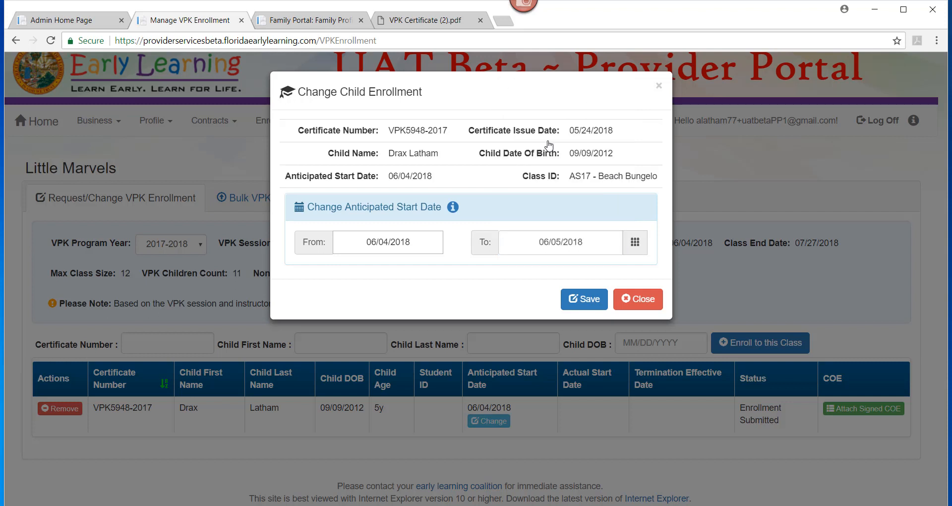
{"action": "left_click", "coordinate": [585, 299]}
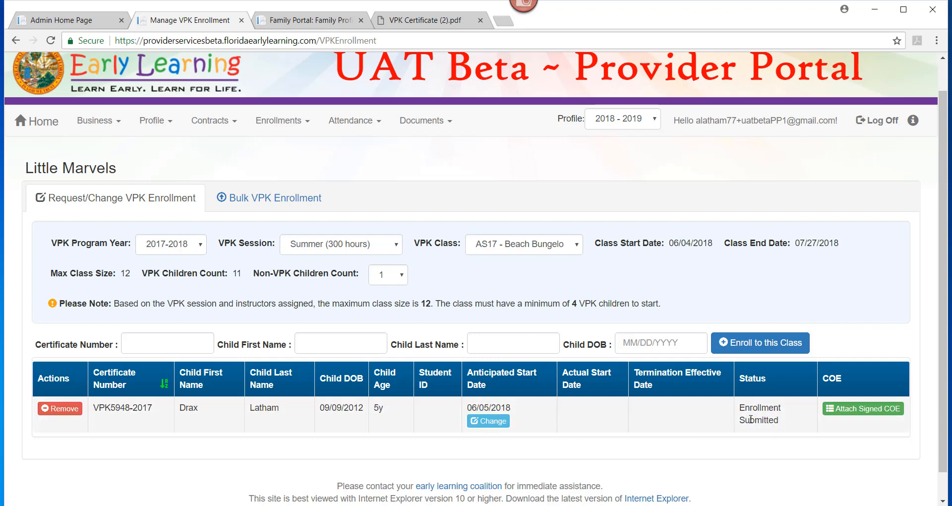
- Review the removal confirmation for the child's enrollment and decline to remove the child
{"action": "left_click", "coordinate": [60, 412]}
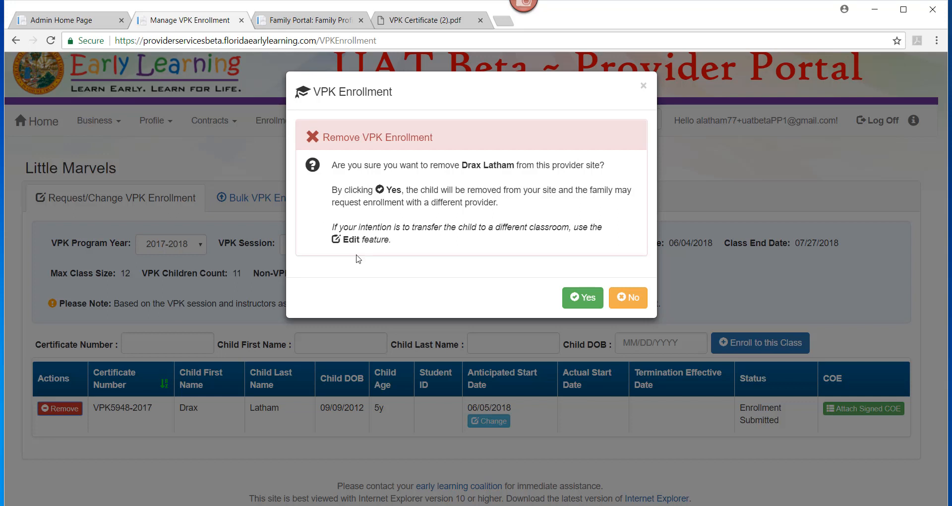
{"action": "left_click", "coordinate": [625, 298]}
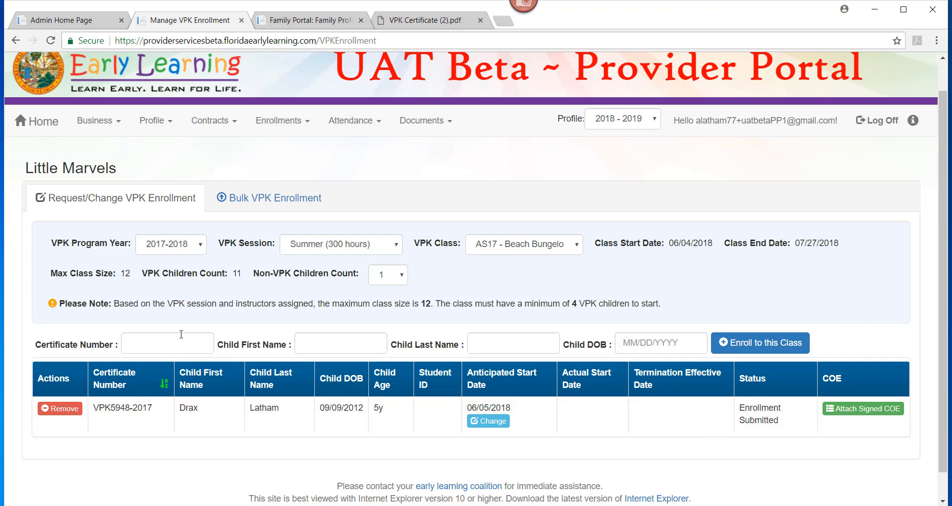
- Fill in the second child's certificate number, first name, last name and date of birth for enrollment
{"action": "left_click", "coordinate": [166, 341]}
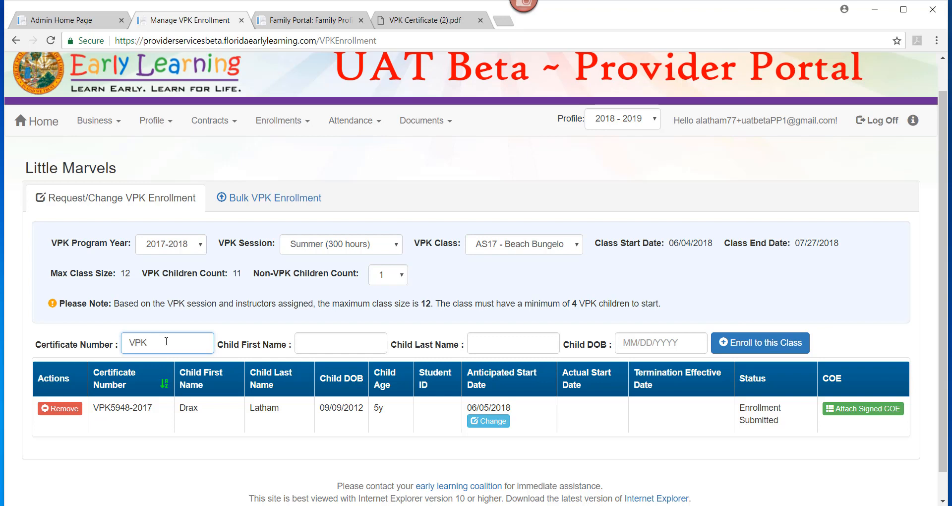
{"action": "key", "text": "Tab"}
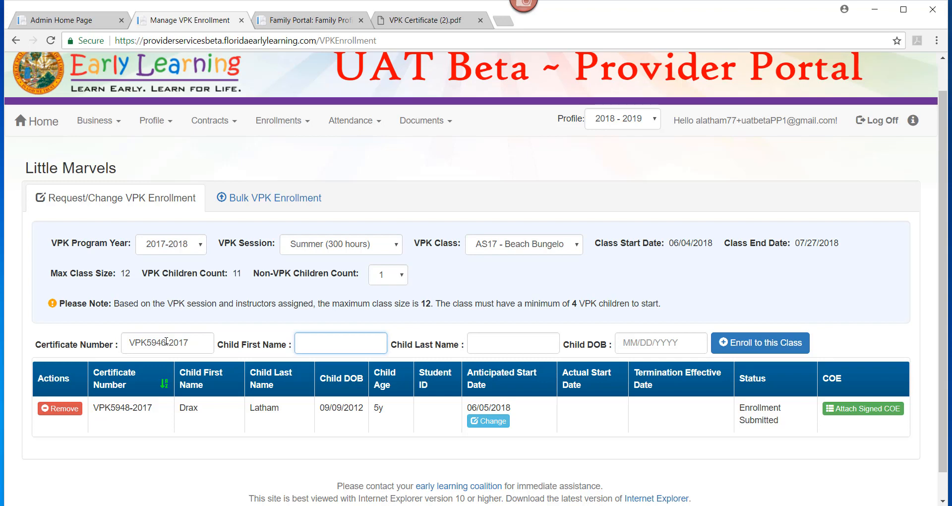
{"action": "key", "text": "Tab"}
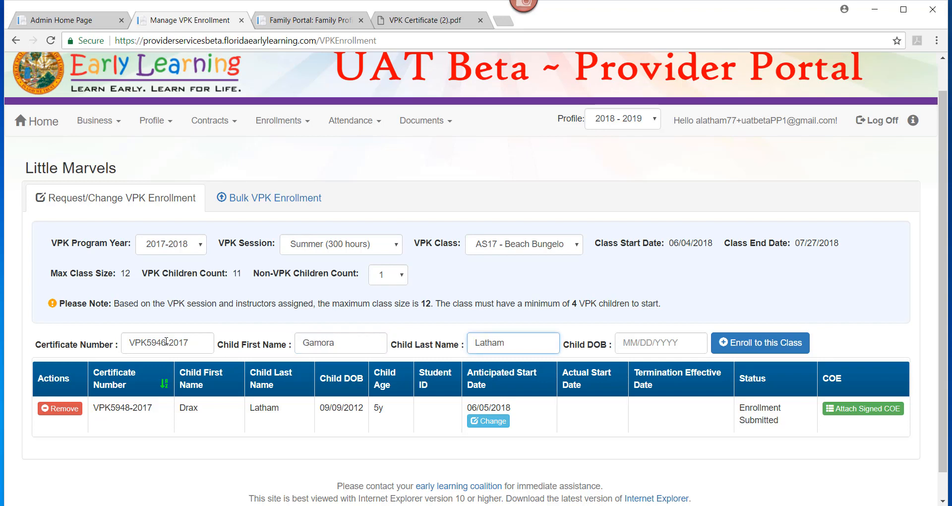
{"action": "key", "text": "Tab"}
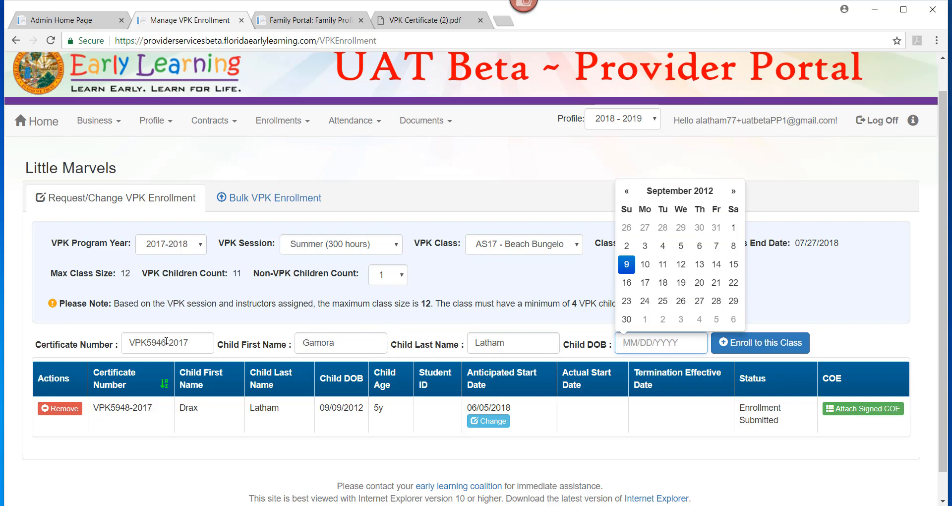
{"action": "left_click", "coordinate": [626, 264]}
- Enroll the second child in the class, confirming the matched details and setting the anticipated start date to 06/04/2018
{"action": "left_click", "coordinate": [791, 350]}
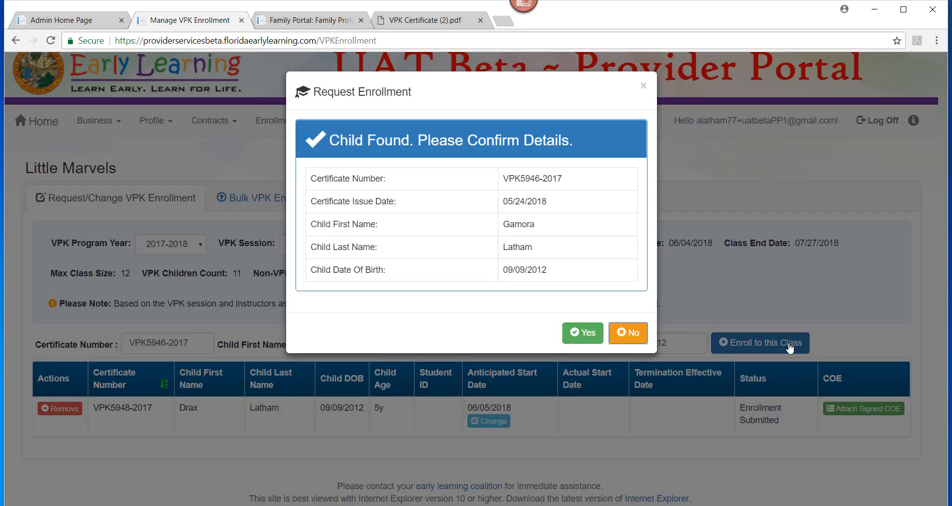
{"action": "left_click", "coordinate": [586, 335]}
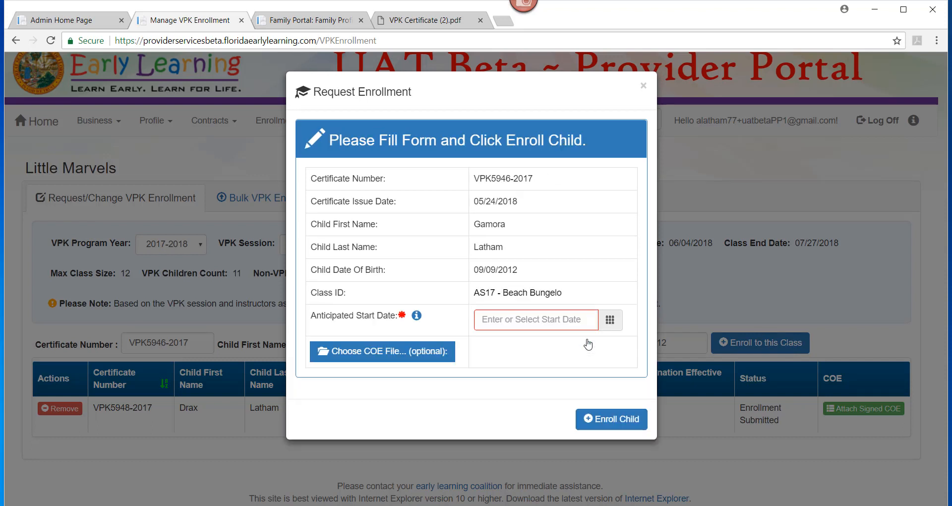
{"action": "left_click", "coordinate": [528, 323]}
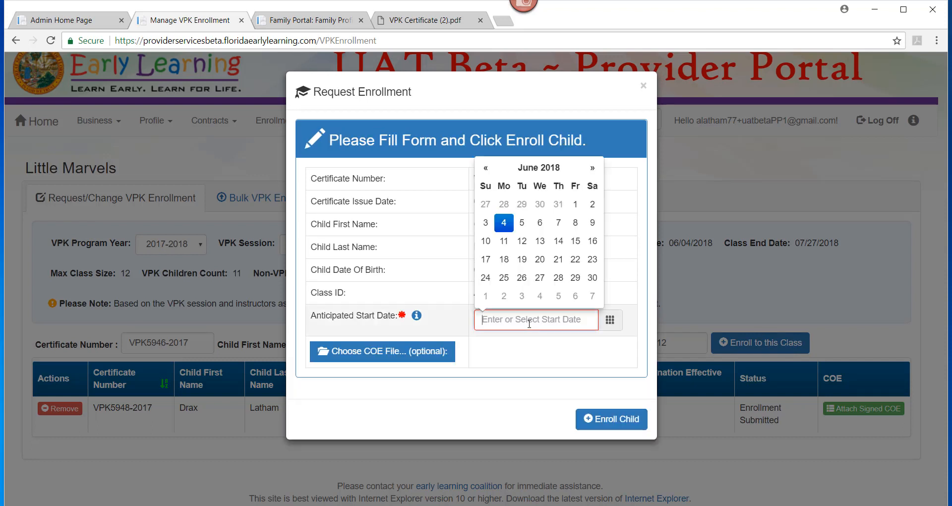
{"action": "left_click", "coordinate": [504, 224]}
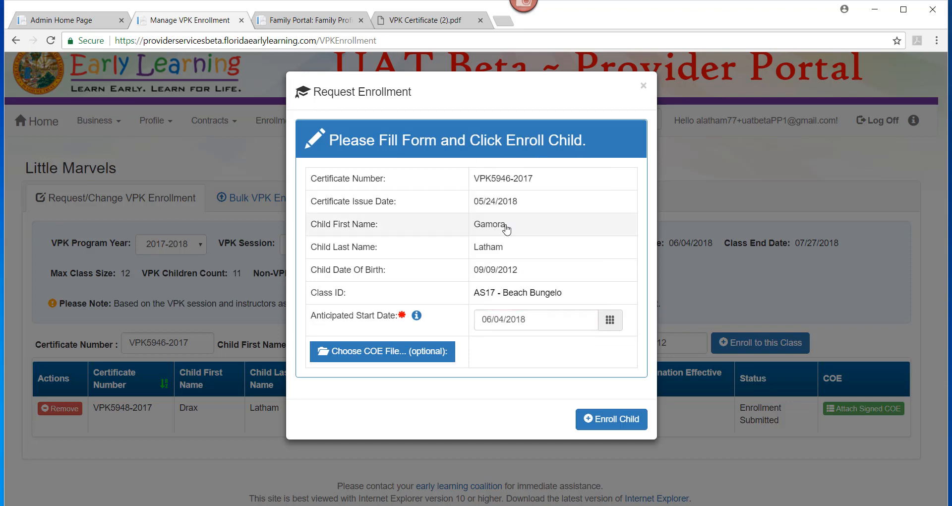
{"action": "left_click", "coordinate": [604, 421]}
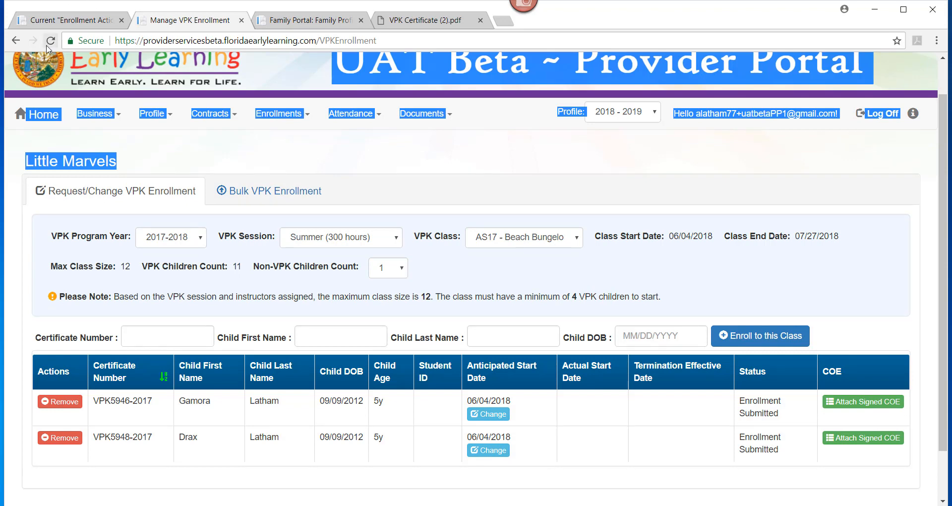
- Reload the enrollment page and display program year 2017-2018, session Summer (300 hours), class AS17 - Beach Bungelo
{"action": "left_click", "coordinate": [49, 41]}
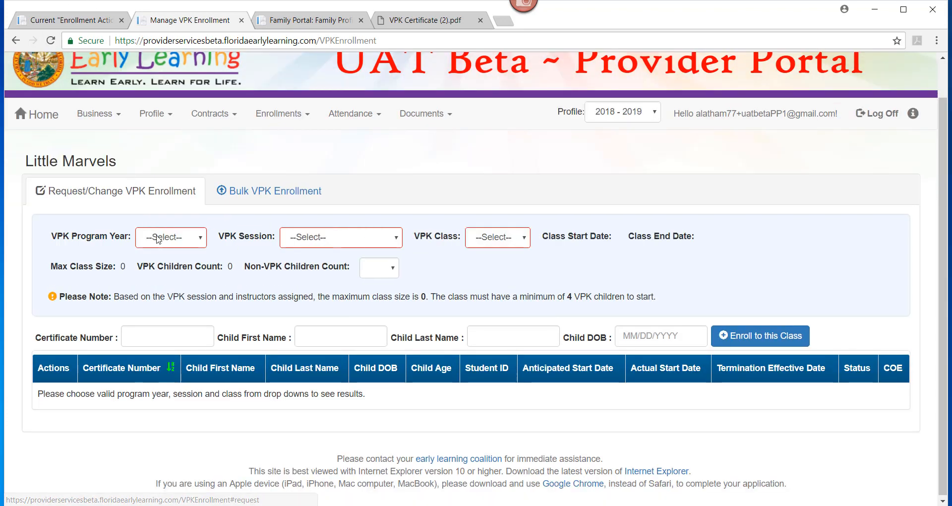
{"action": "left_click", "coordinate": [171, 237]}
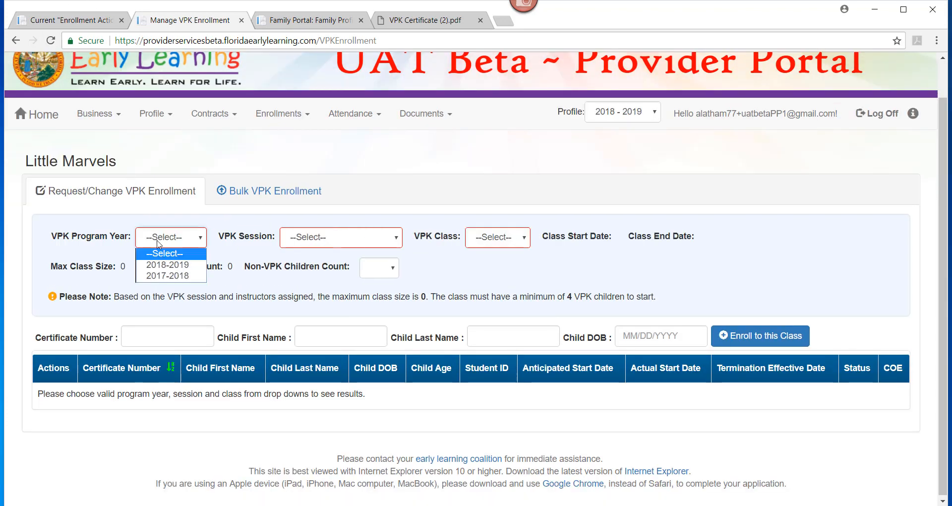
{"action": "left_click", "coordinate": [163, 276]}
{"action": "left_click", "coordinate": [317, 238]}
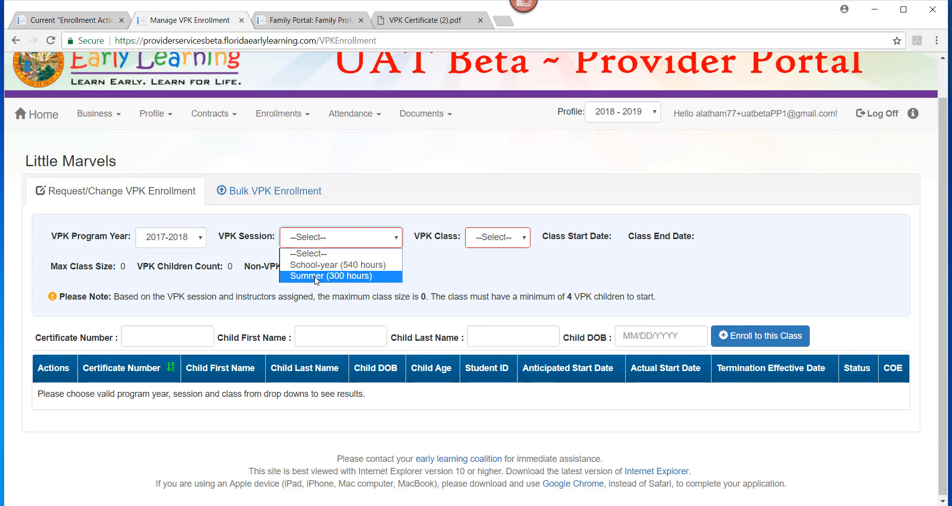
{"action": "left_click", "coordinate": [315, 276]}
{"action": "left_click", "coordinate": [536, 241]}
{"action": "left_click", "coordinate": [530, 269]}
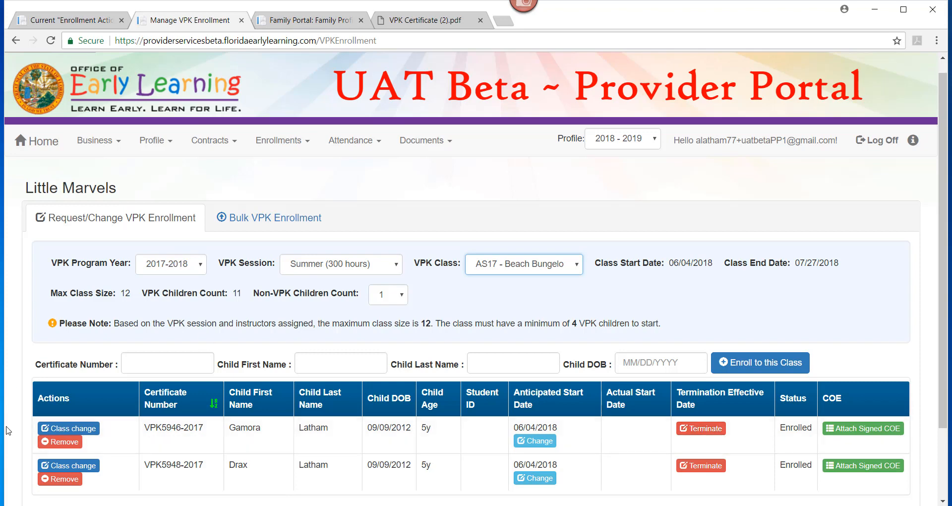
- Examine the class transfer form and its destination classes for the second child, and leave without submitting a request
{"action": "left_click", "coordinate": [52, 431]}
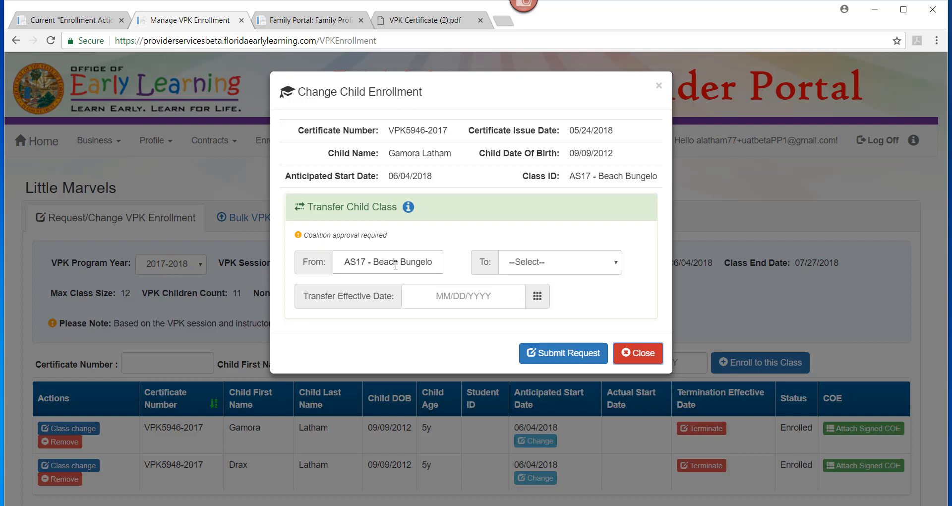
{"action": "left_click", "coordinate": [544, 262]}
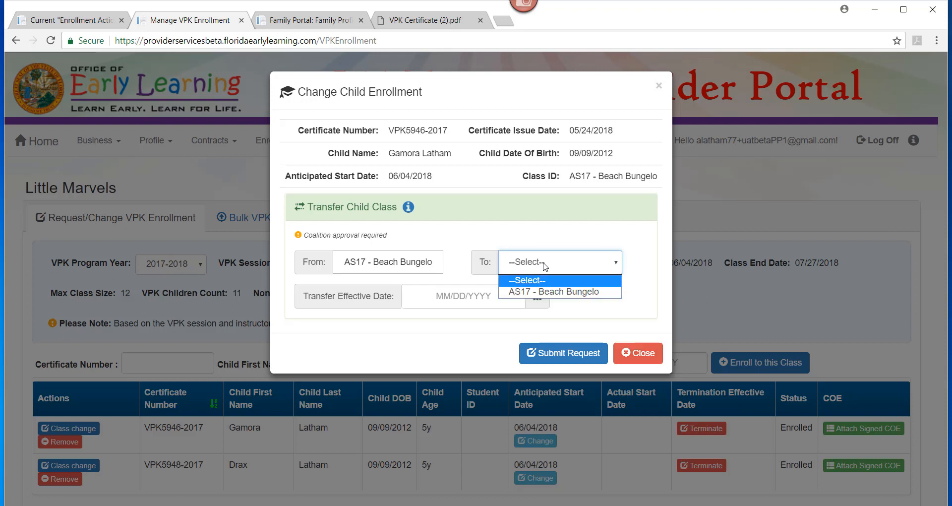
{"action": "left_click", "coordinate": [590, 308]}
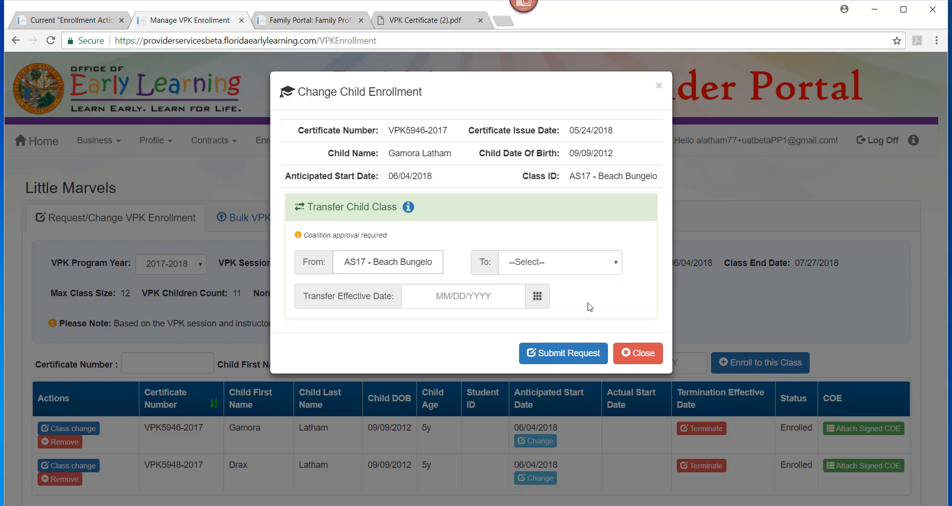
{"action": "left_click", "coordinate": [638, 353]}
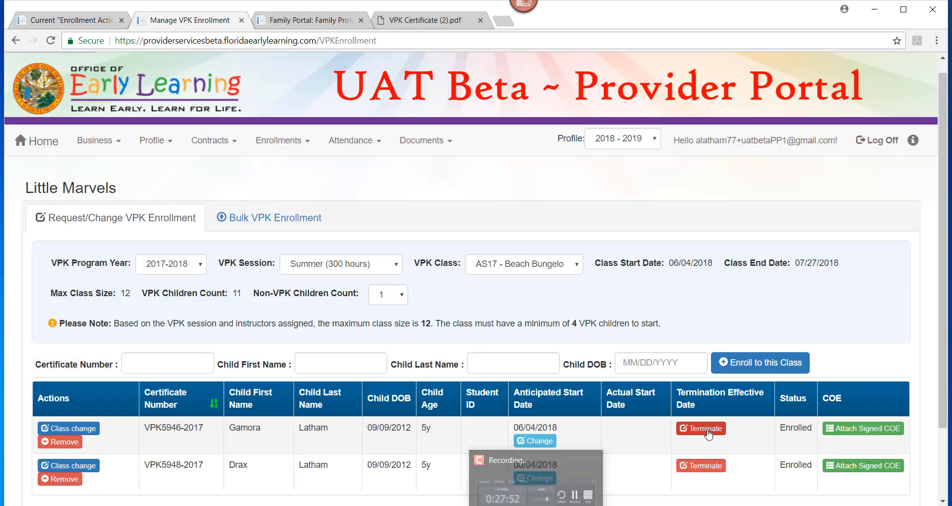
- Examine the second child's enrollment termination form and its list of reasons, and leave without submitting a request
{"action": "left_click", "coordinate": [701, 428]}
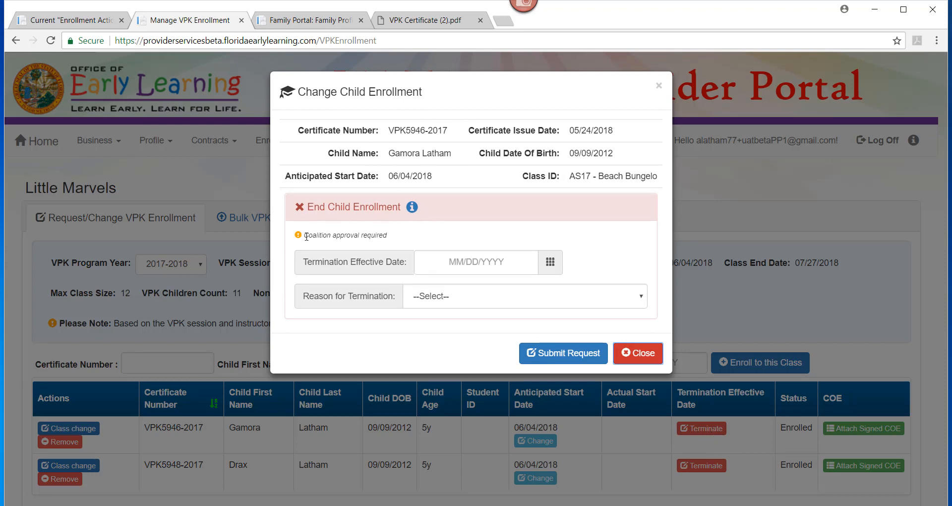
{"action": "left_click", "coordinate": [485, 259]}
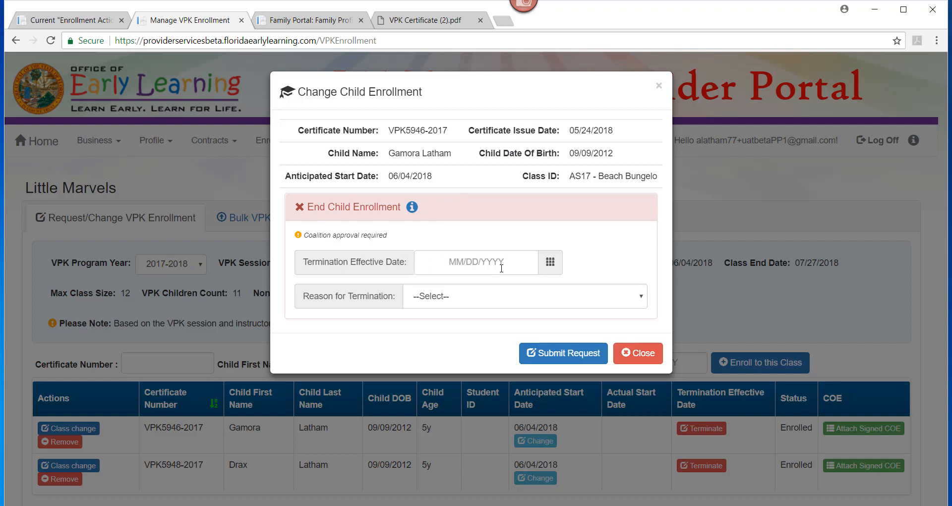
{"action": "left_click", "coordinate": [505, 299]}
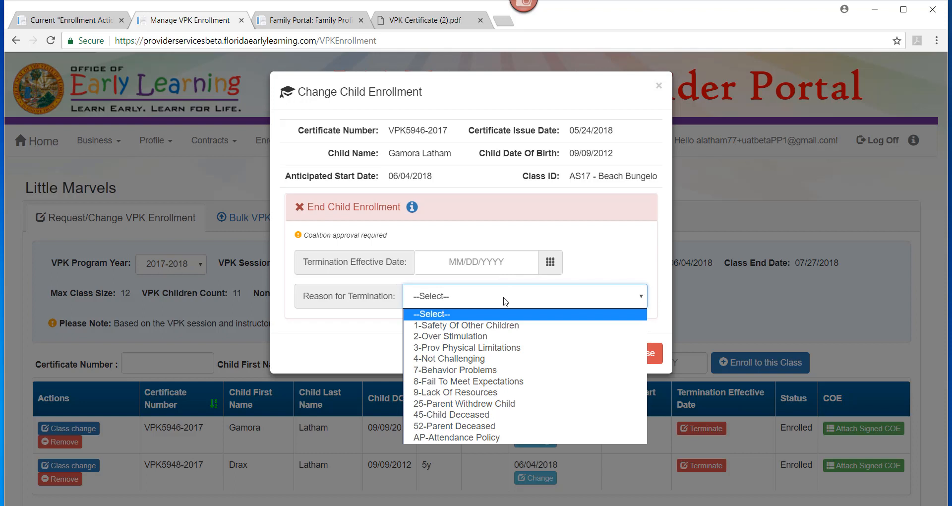
{"action": "left_click", "coordinate": [637, 255]}
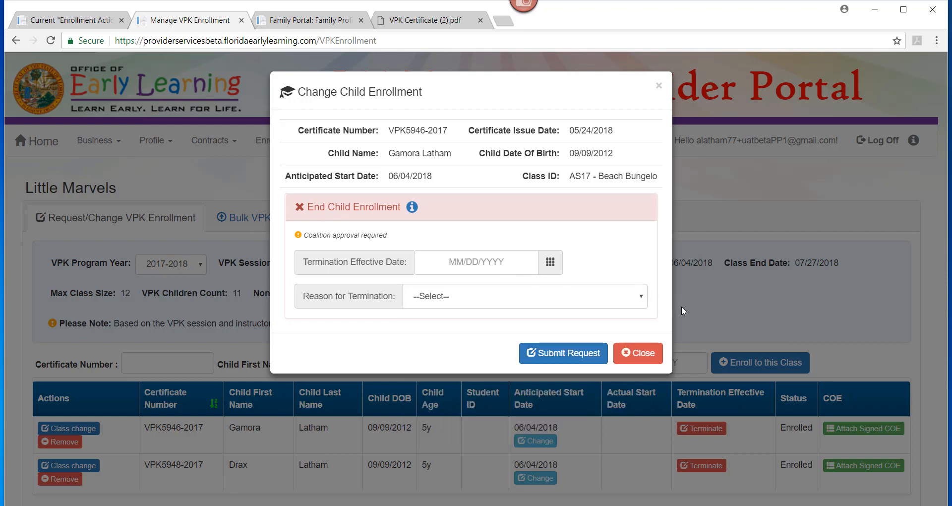
{"action": "left_click", "coordinate": [658, 86]}
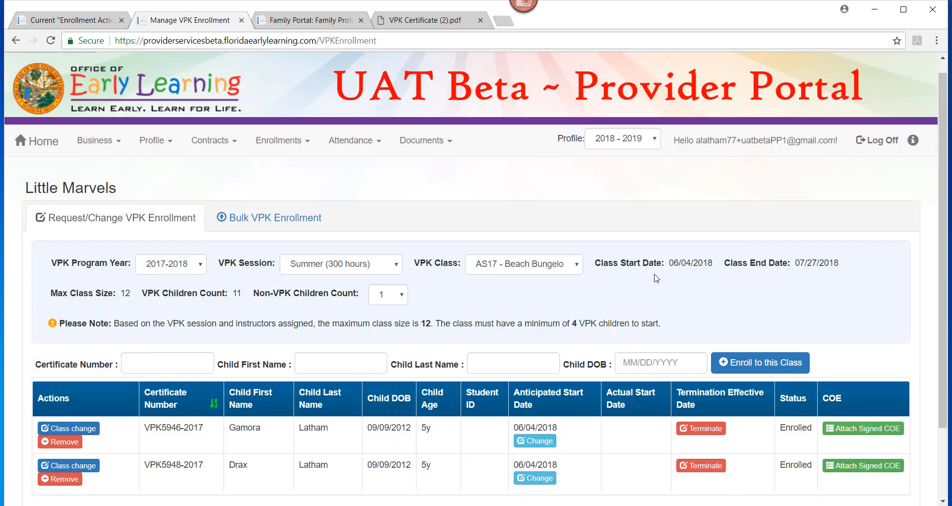